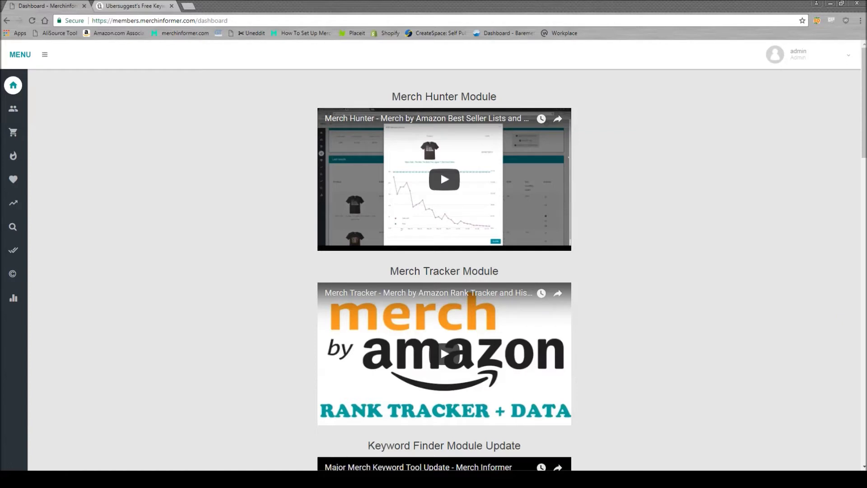
# Get Ubersuggest keyword suggestions for 'dog'.
pyautogui.moveTo(13, 250)
pyautogui.click(136, 5)
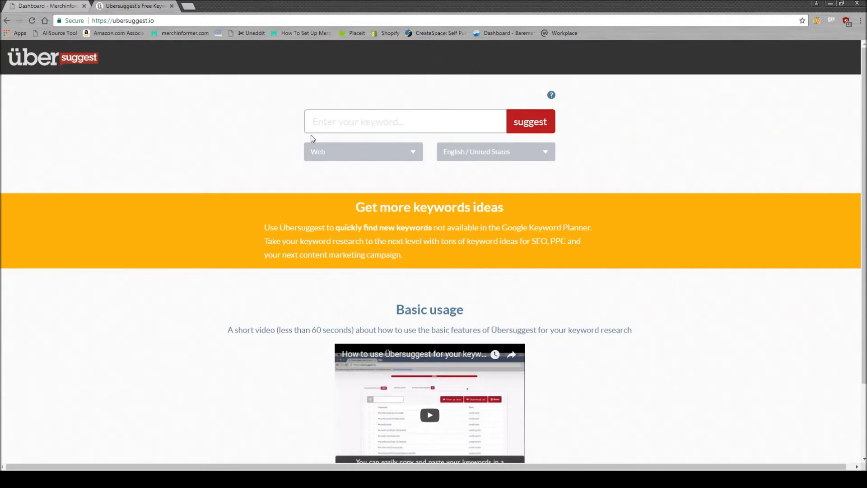
pyautogui.click(353, 120)
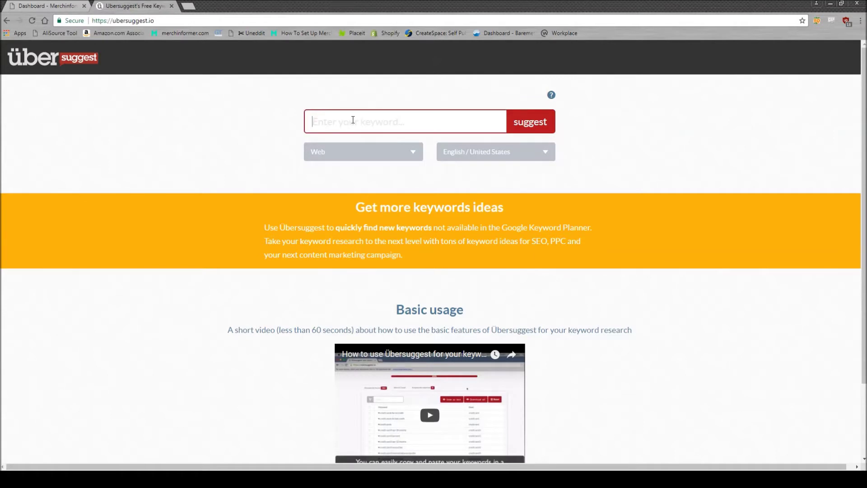
pyautogui.write('dog')
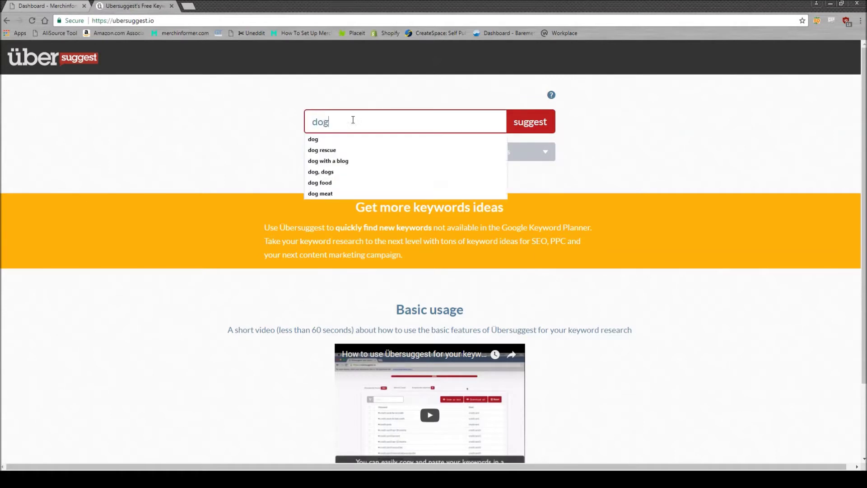
pyautogui.click(528, 123)
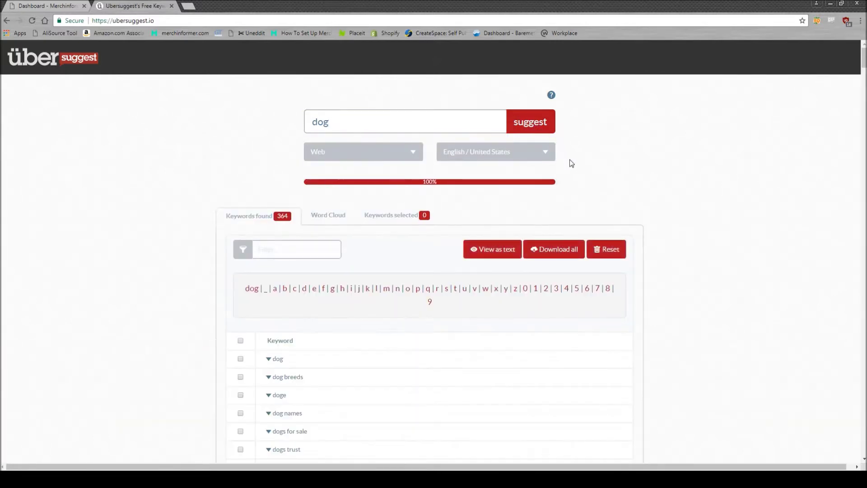
pyautogui.scroll(-6, 393, 254)
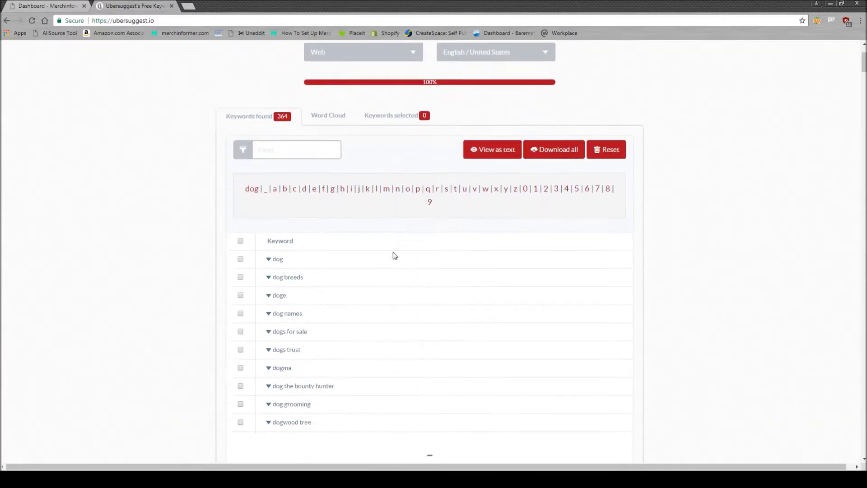
pyautogui.scroll(-20, 361, 208)
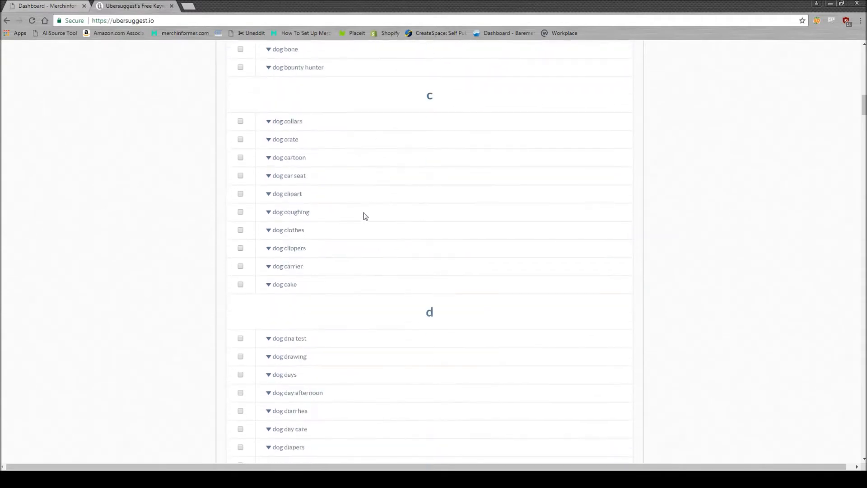
pyautogui.scroll(16, 388, 249)
pyautogui.scroll(13, 412, 248)
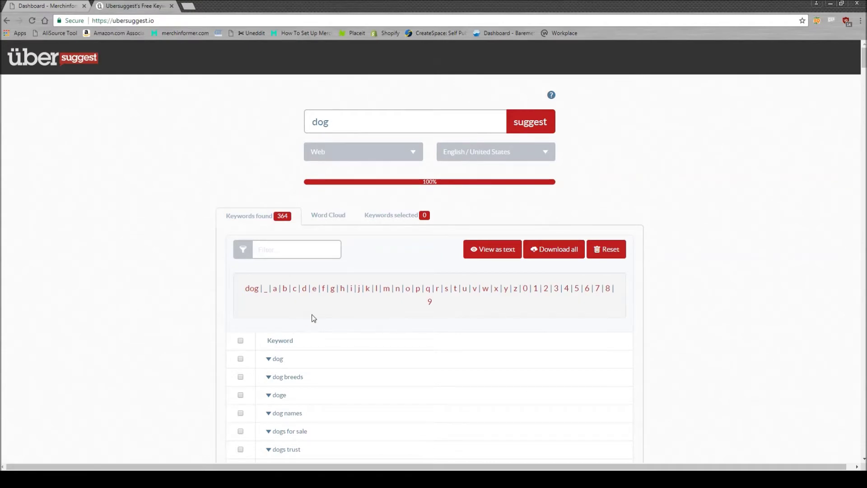
pyautogui.scroll(-2, 334, 323)
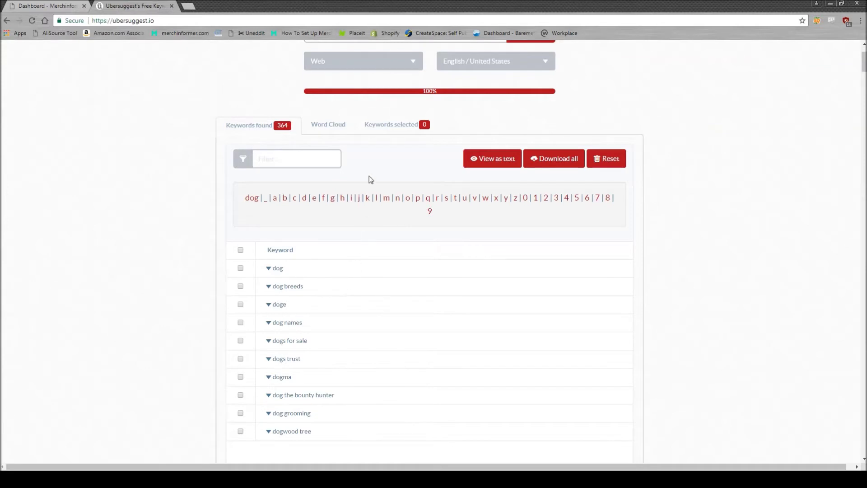
pyautogui.scroll(-10, 406, 239)
pyautogui.scroll(-15, 407, 336)
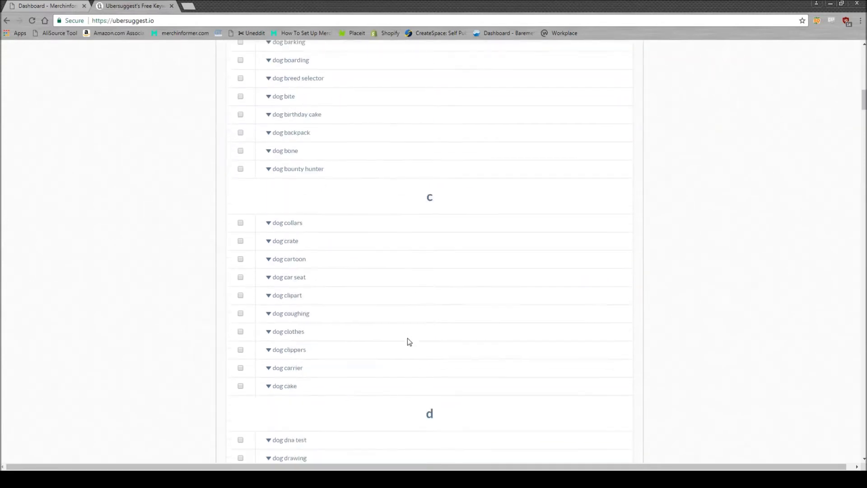
pyautogui.scroll(-7, 411, 334)
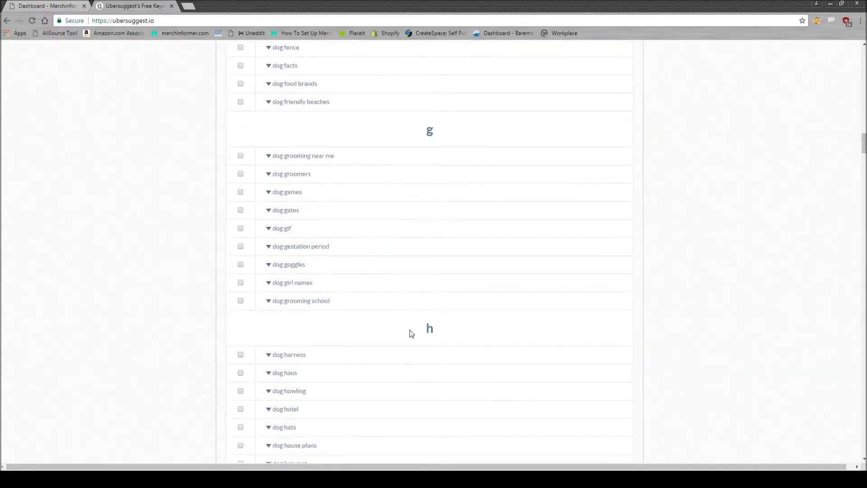
pyautogui.scroll(-12, 411, 333)
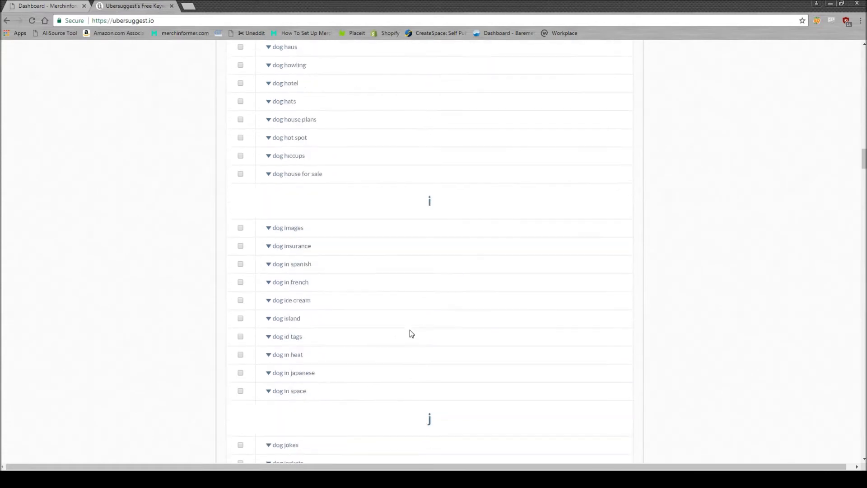
pyautogui.scroll(-3, 411, 329)
pyautogui.scroll(2, 329, 160)
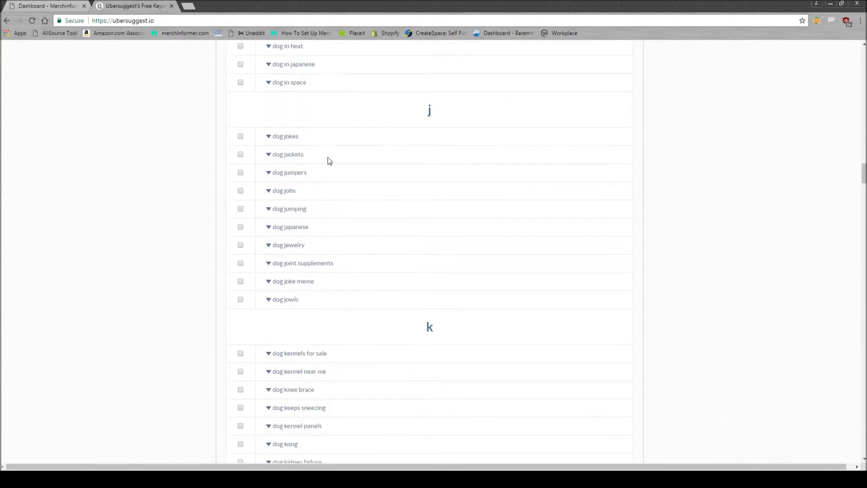
pyautogui.scroll(-2, 373, 291)
pyautogui.scroll(-2, 357, 281)
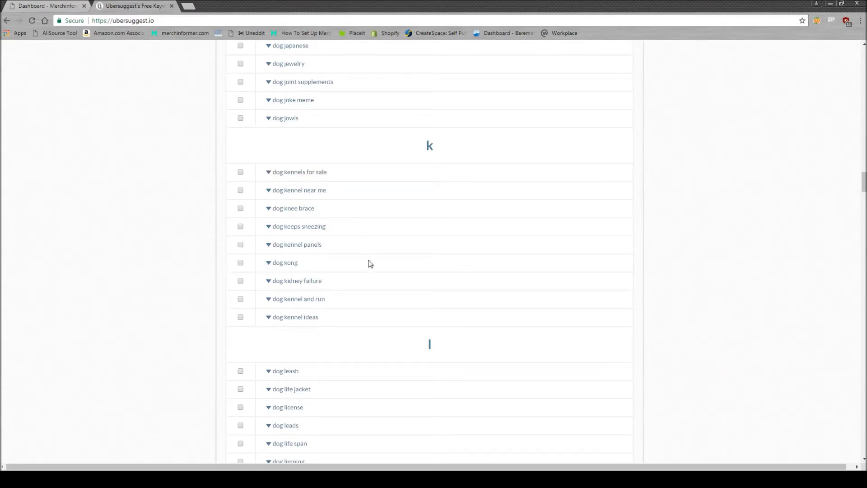
pyautogui.scroll(-2, 369, 267)
pyautogui.scroll(-4, 369, 267)
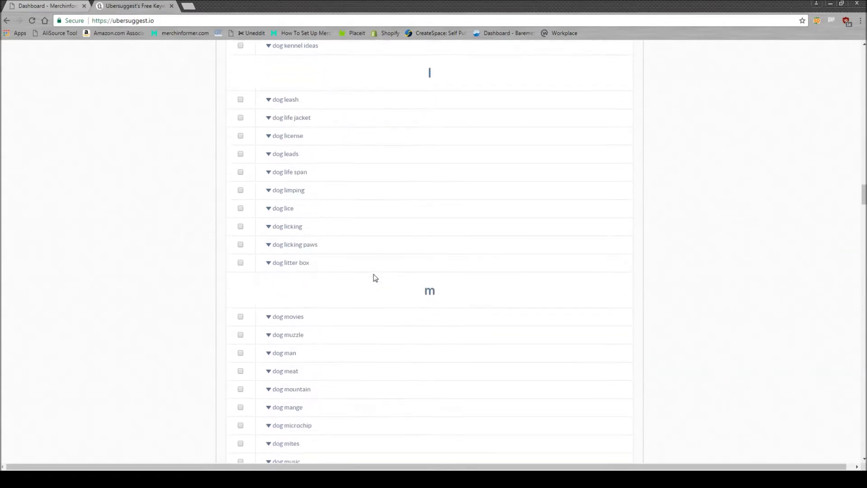
pyautogui.scroll(-12, 374, 277)
pyautogui.scroll(-20, 377, 283)
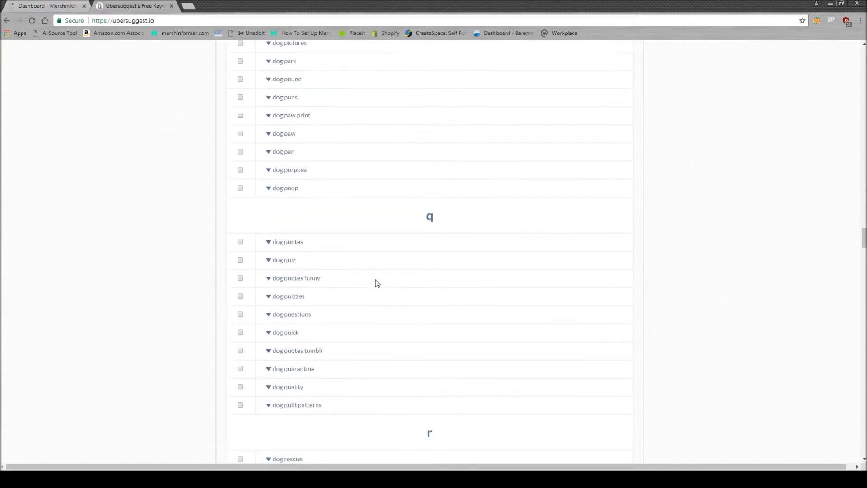
pyautogui.scroll(-12, 378, 287)
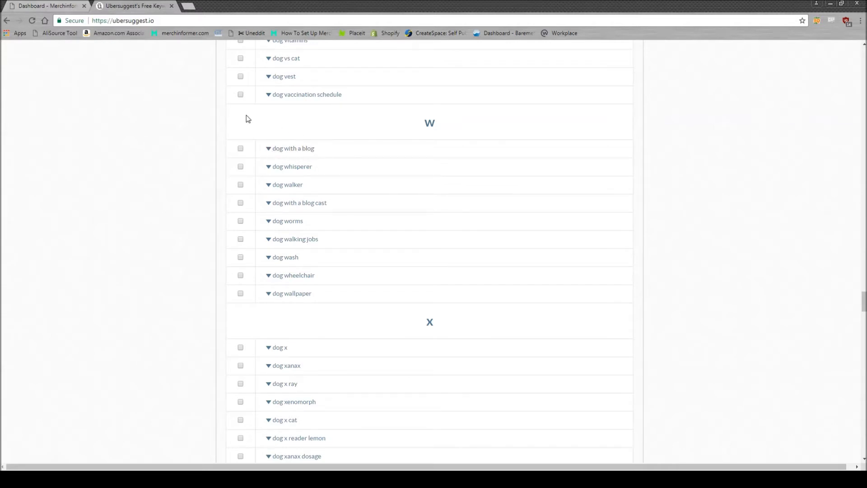
pyautogui.rightClick(286, 149)
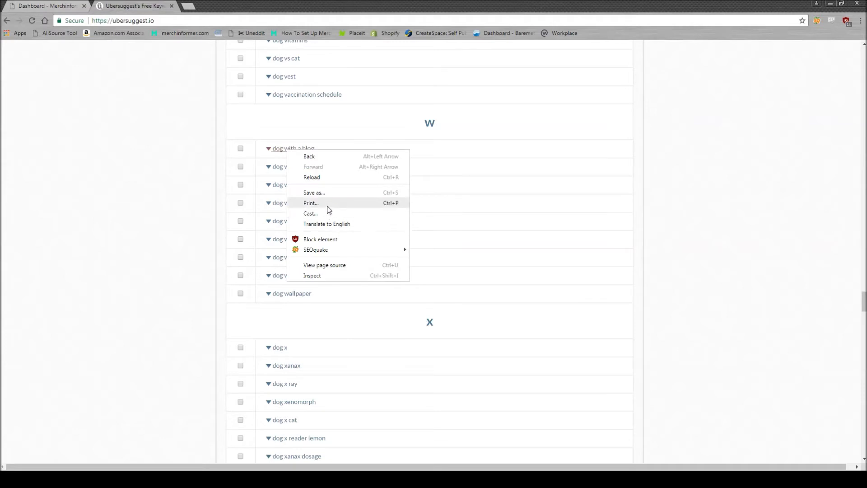
pyautogui.click(199, 166)
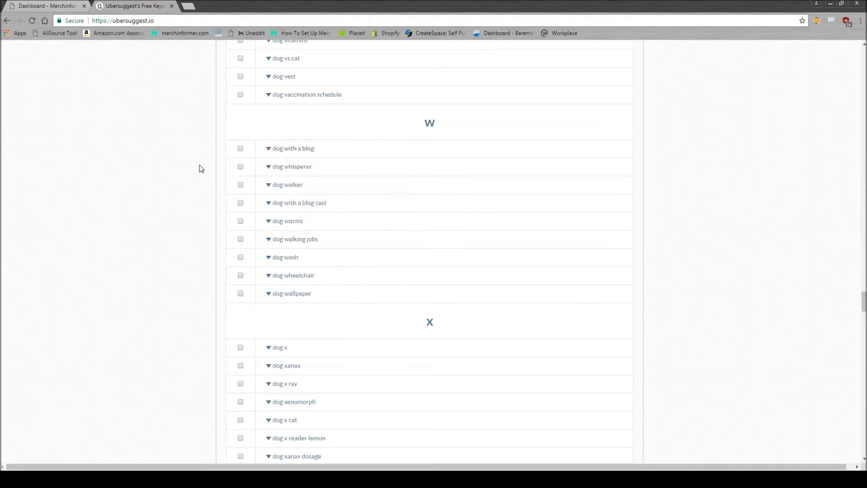
# Run a Merch Hunter search for 'dog with a blog' shirts ranked 100,000 and above.
pyautogui.click(69, 5)
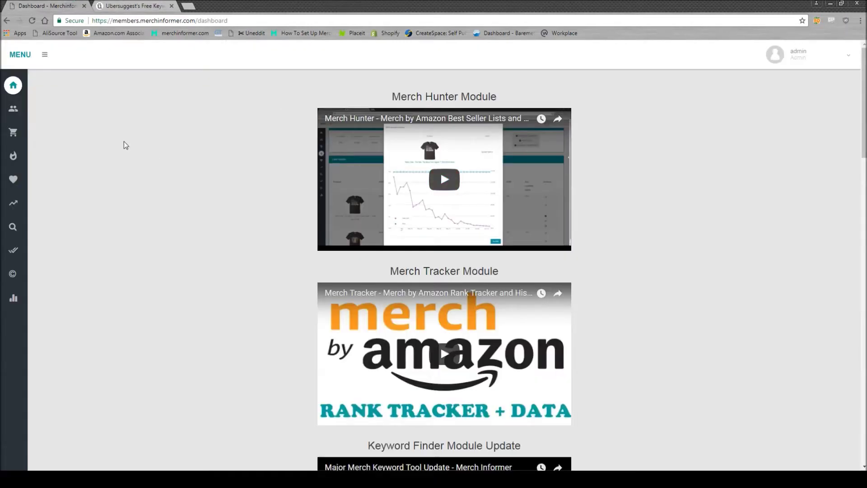
pyautogui.click(55, 157)
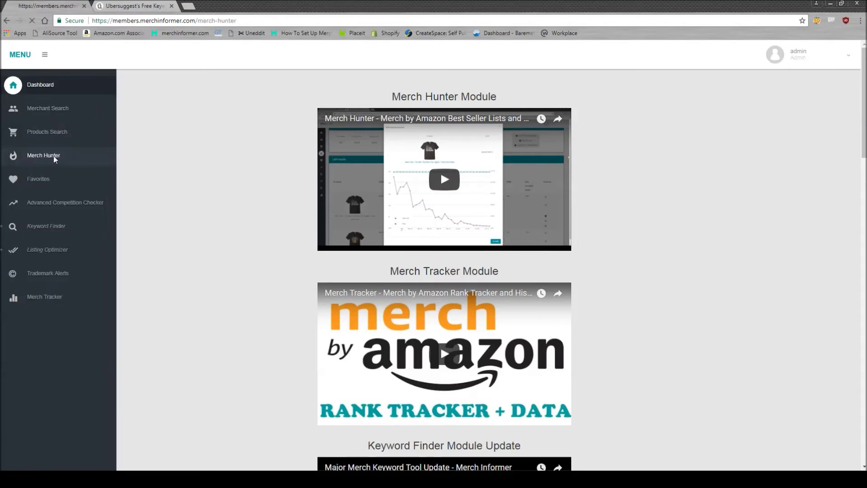
pyautogui.click(590, 161)
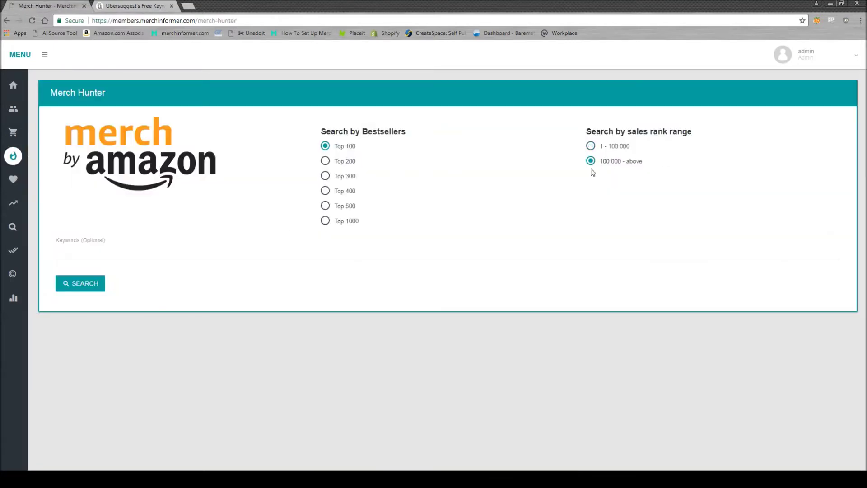
pyautogui.click(190, 249)
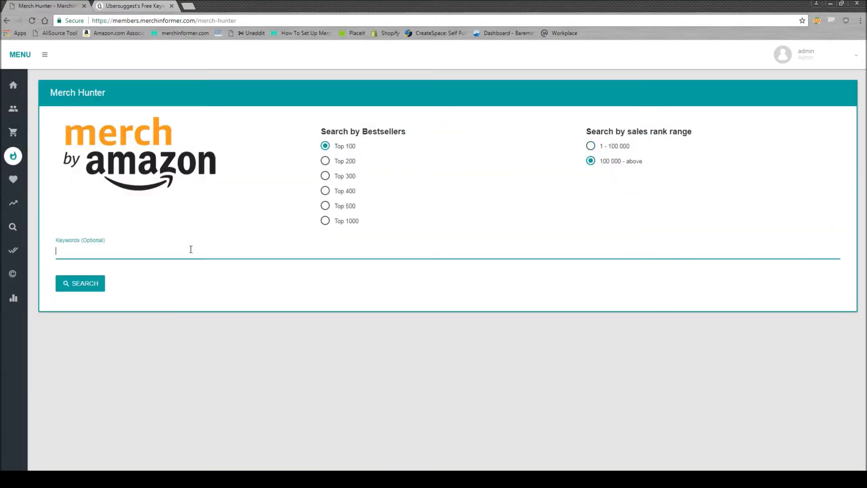
pyautogui.write('dog with a blog')
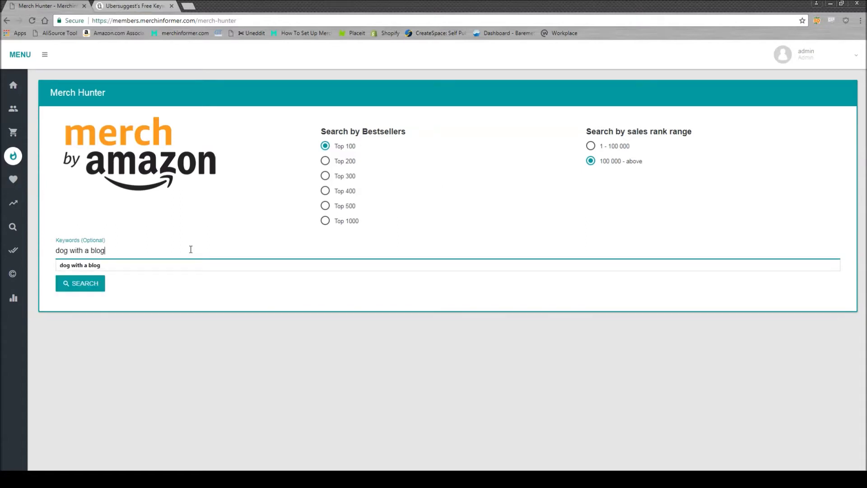
pyautogui.press('Return')
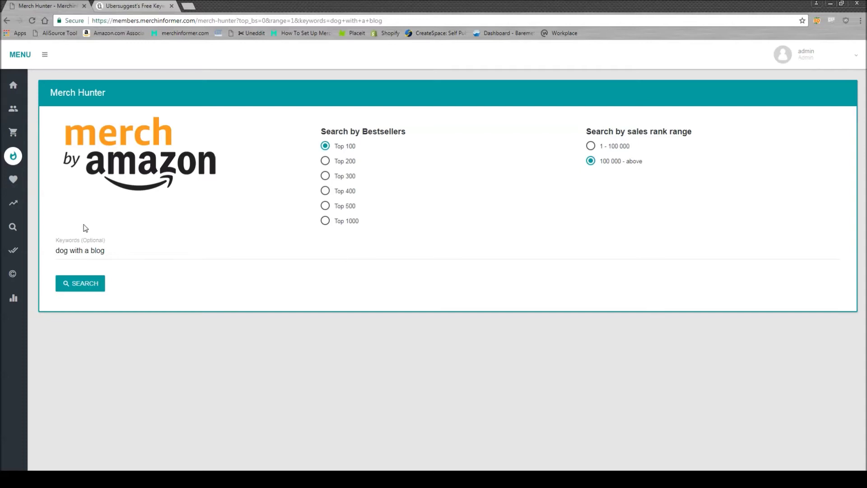
pyautogui.moveTo(14, 133)
pyautogui.click(47, 133)
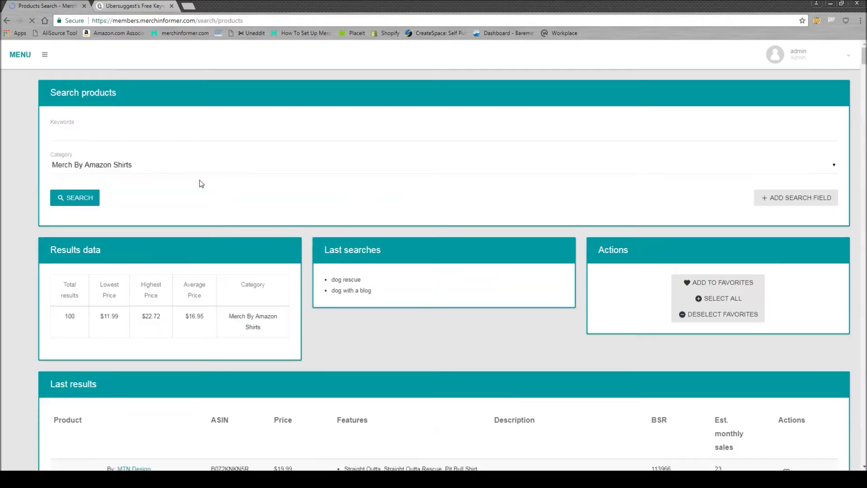
# Search Merch By Amazon Shirts products for 'dog with a blog', which returns 0 results.
pyautogui.click(94, 130)
pyautogui.click(94, 130)
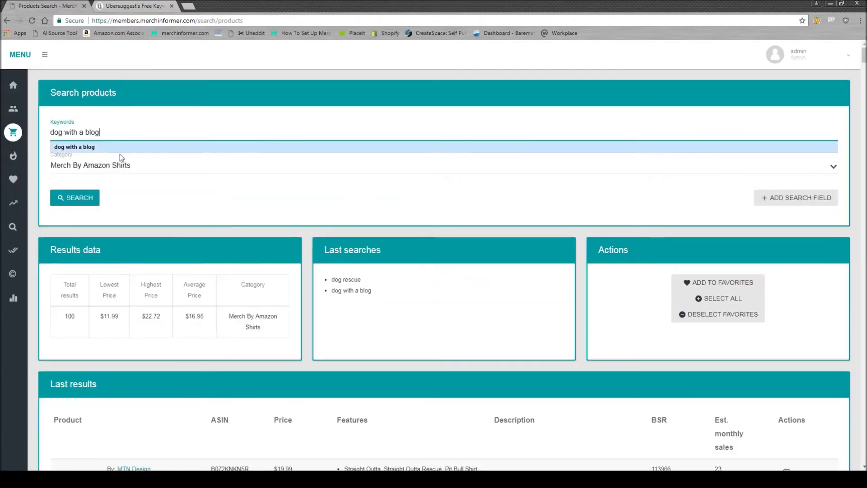
pyautogui.click(120, 144)
pyautogui.click(74, 197)
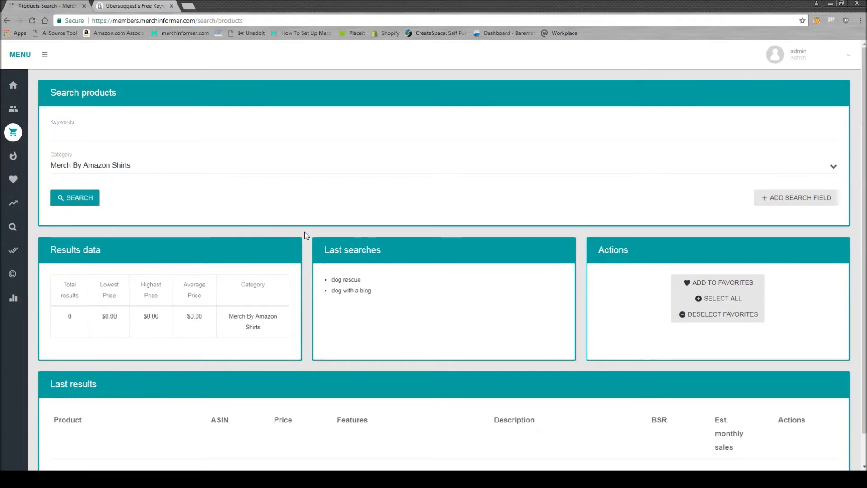
pyautogui.scroll(-1, 306, 242)
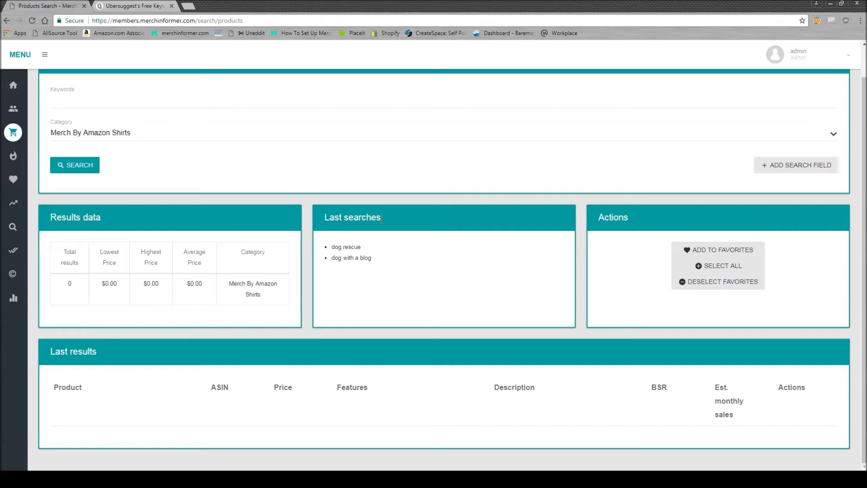
pyautogui.click(146, 4)
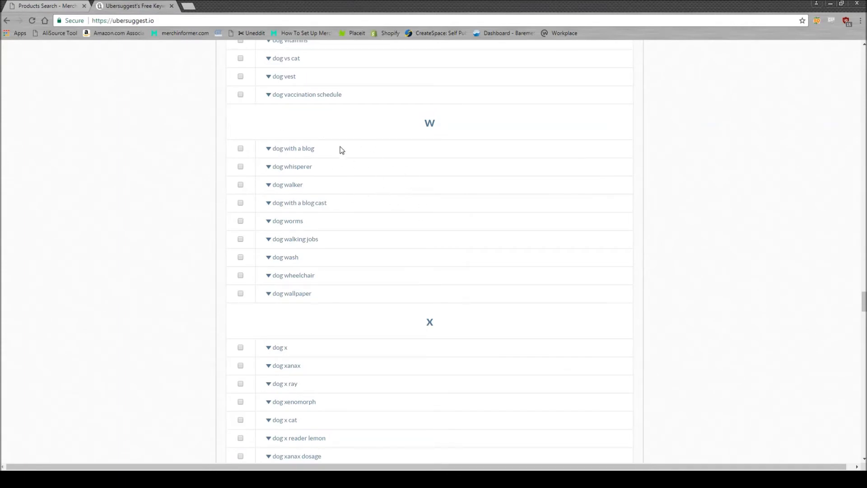
pyautogui.scroll(-2, 326, 193)
pyautogui.scroll(-6, 328, 195)
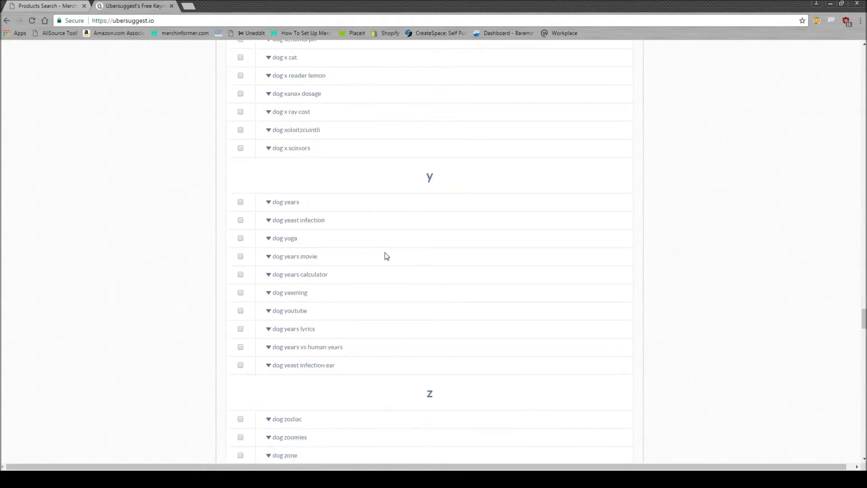
pyautogui.scroll(20, 387, 258)
pyautogui.scroll(14, 390, 259)
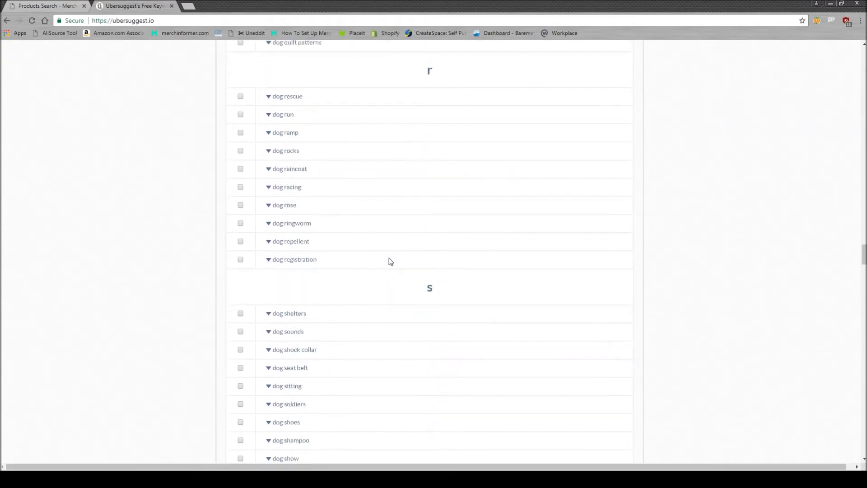
pyautogui.scroll(-6, 390, 259)
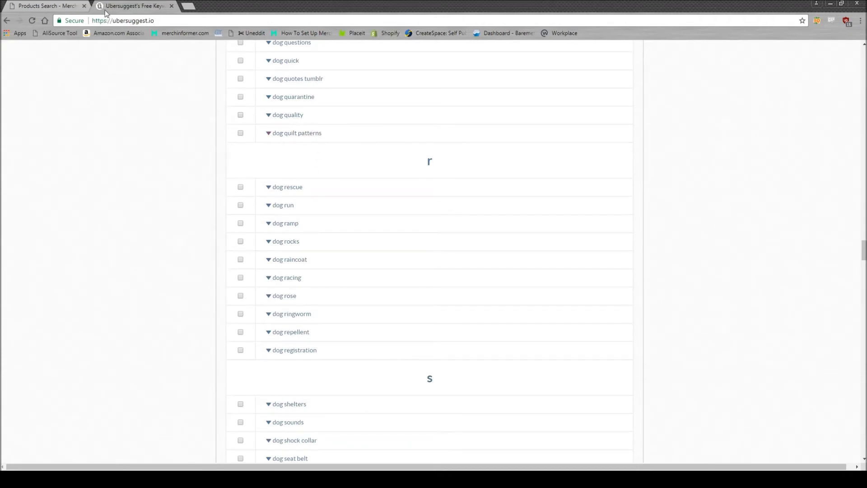
pyautogui.click(58, 6)
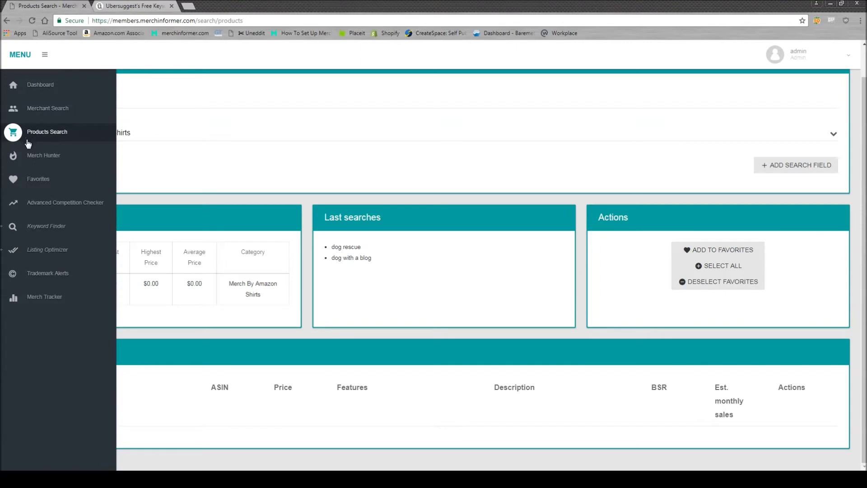
# Search Merch Hunter for 'dog rescue' shirts with sales rank 100,000 and above.
pyautogui.click(32, 156)
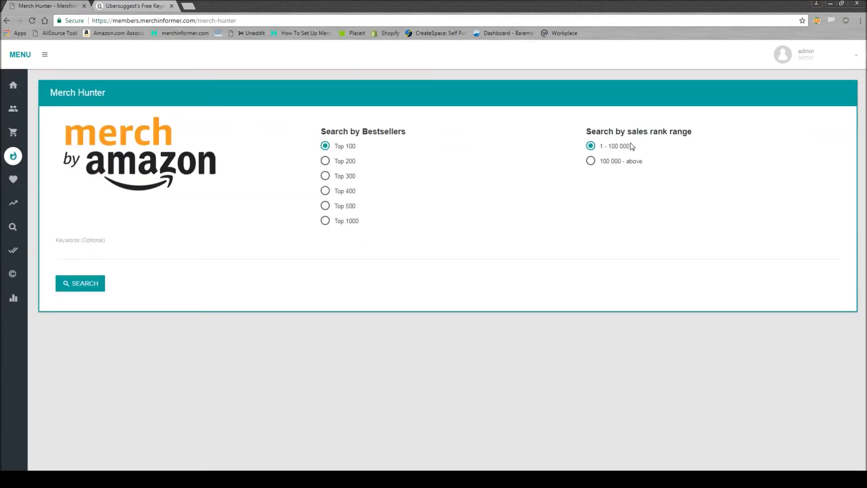
pyautogui.click(592, 163)
pyautogui.click(202, 248)
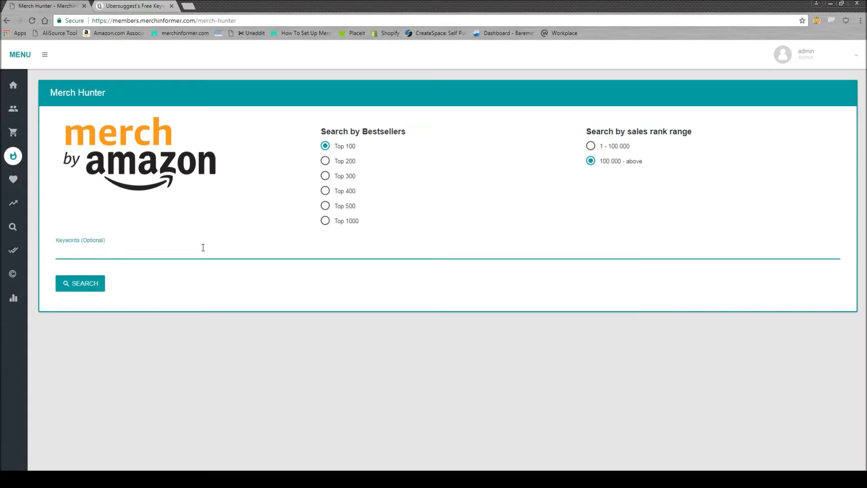
pyautogui.write('dog rescue')
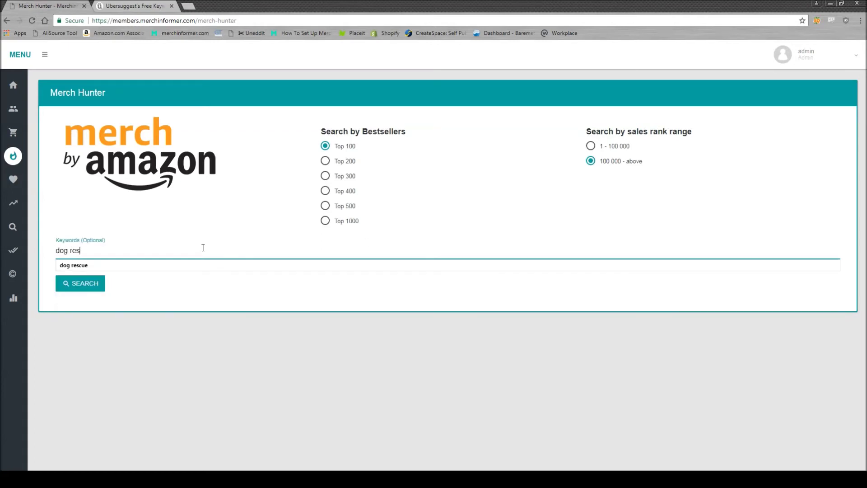
pyautogui.click(93, 285)
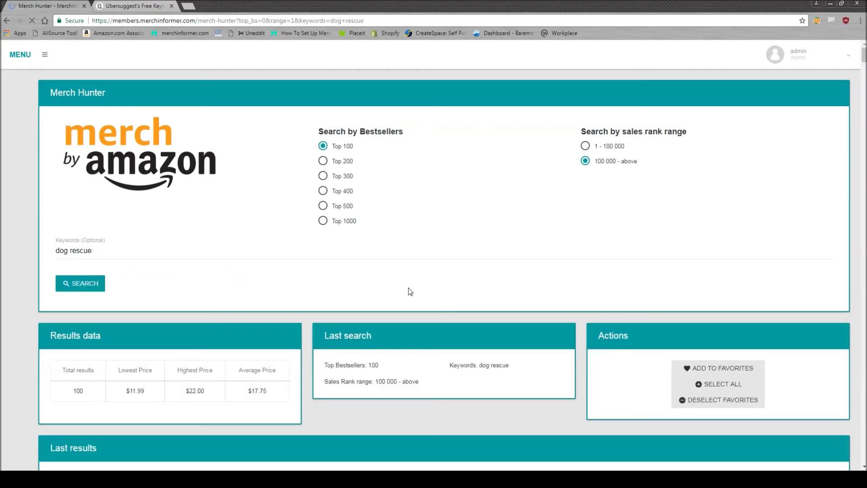
# Open the Rescue Adopt Love and Pit Bull shirts from the dog rescue results in new tabs.
pyautogui.scroll(-6, 352, 247)
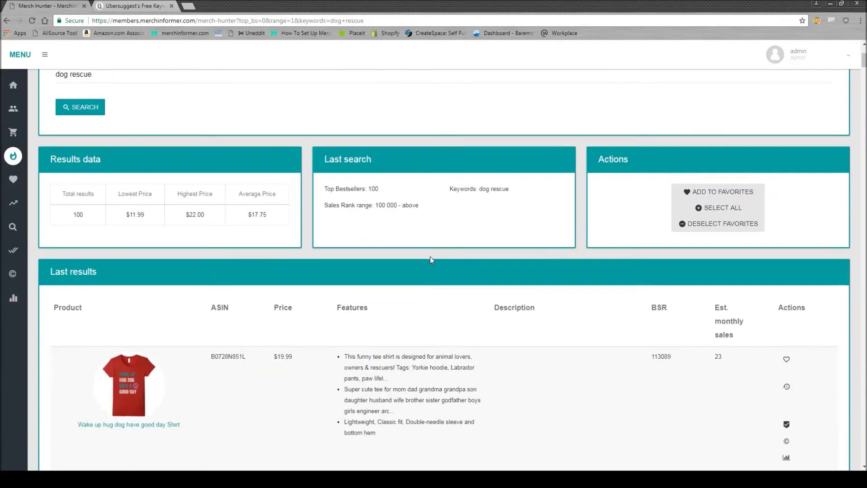
pyautogui.scroll(-4, 171, 279)
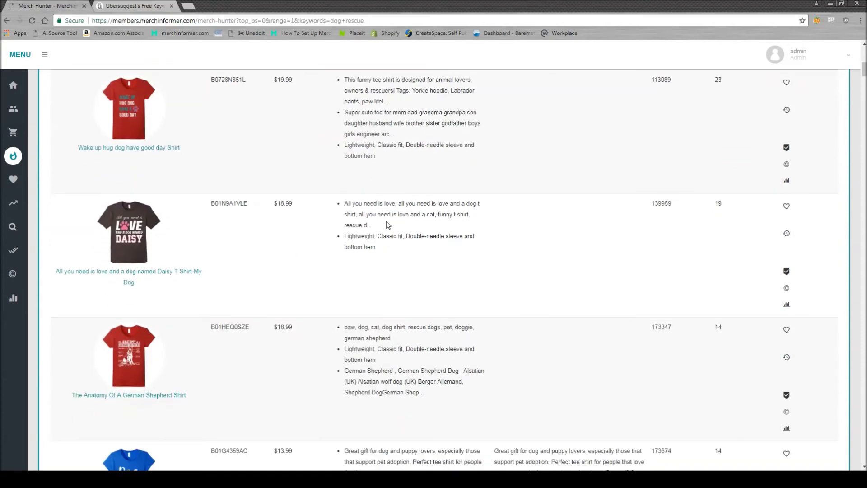
pyautogui.scroll(-2, 218, 238)
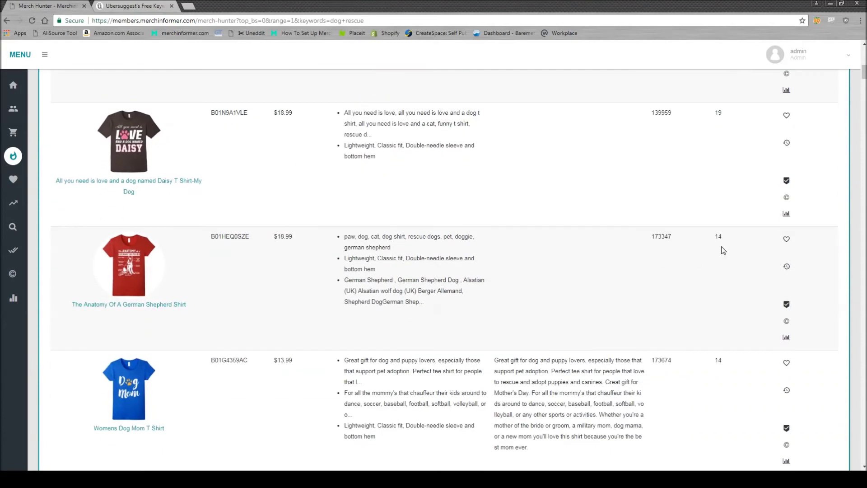
pyautogui.scroll(-2, 199, 275)
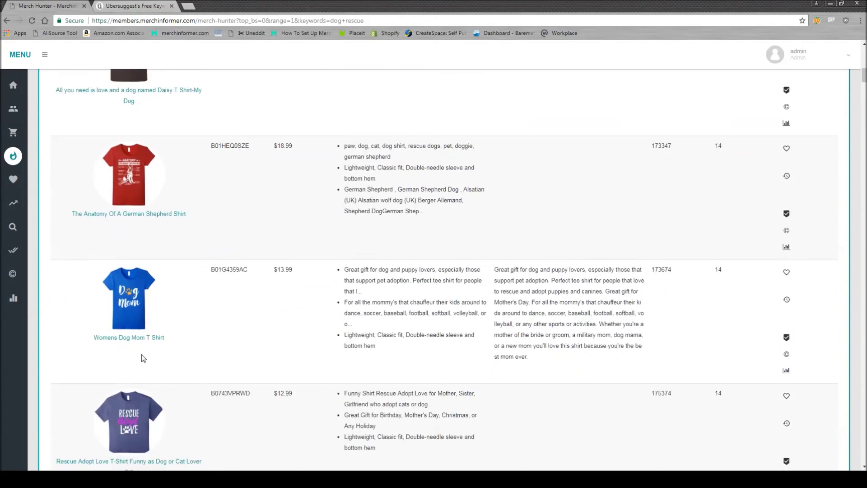
pyautogui.scroll(-4, 205, 350)
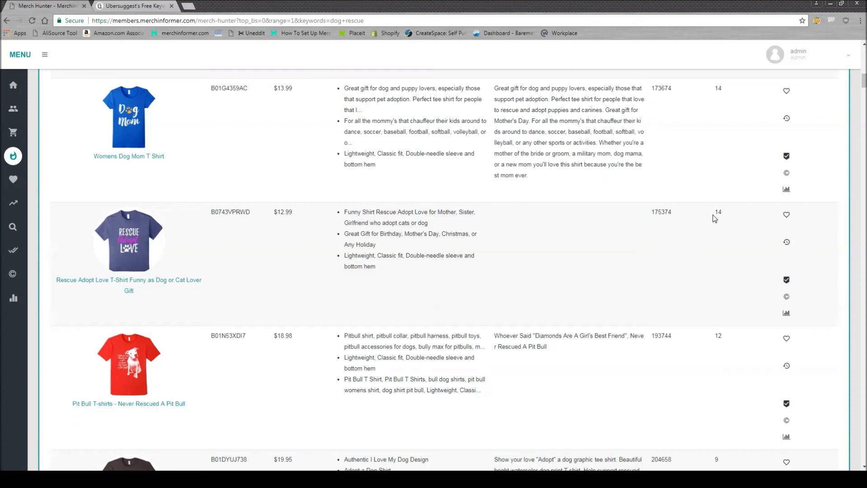
pyautogui.middleClick(156, 281)
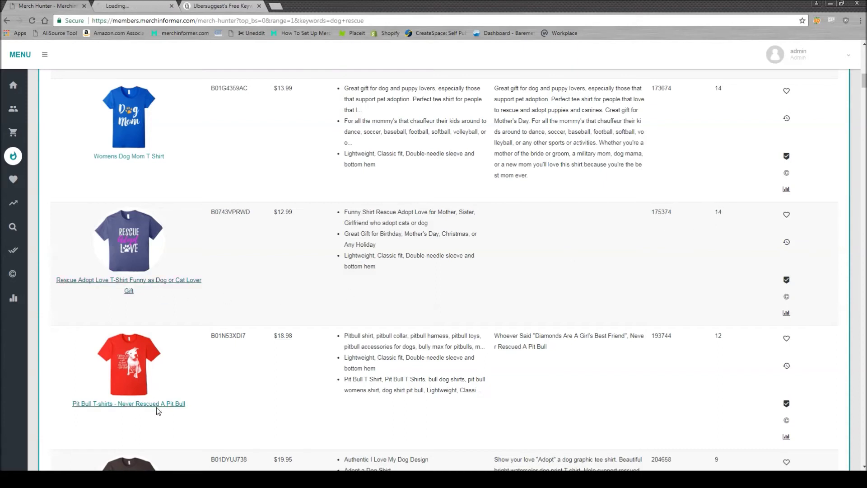
pyautogui.middleClick(170, 404)
pyautogui.click(120, 4)
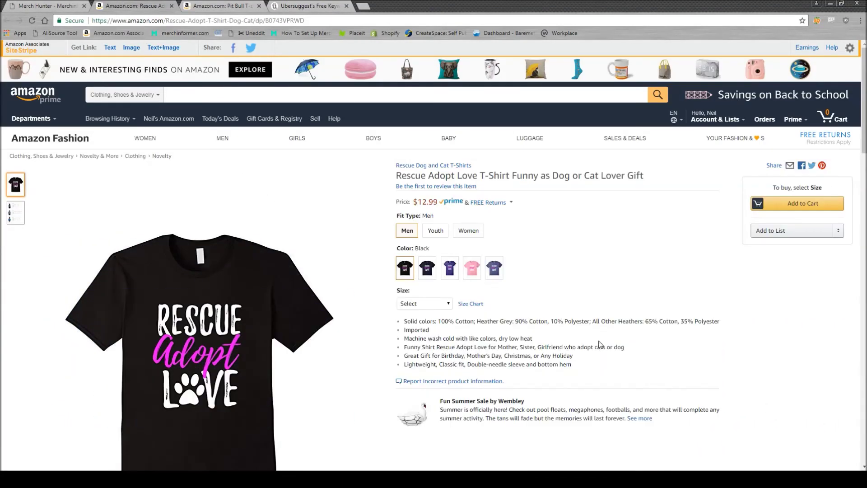
# Close the Rescue Adopt Love listing to reveal the Pit Bull T-shirt listing.
pyautogui.click(171, 5)
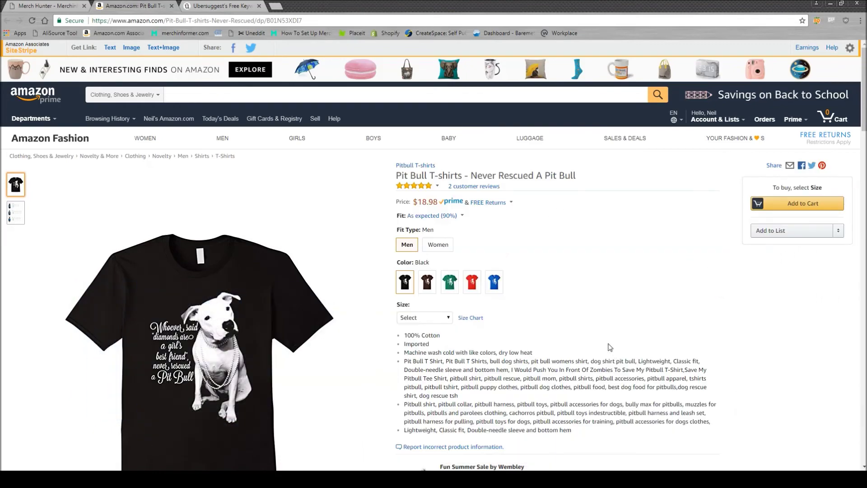
# Check the Pit Bull shirt's sales rank and two five-star reviews, then return to Merch Hunter results.
pyautogui.scroll(-8, 497, 305)
pyautogui.scroll(-6, 497, 305)
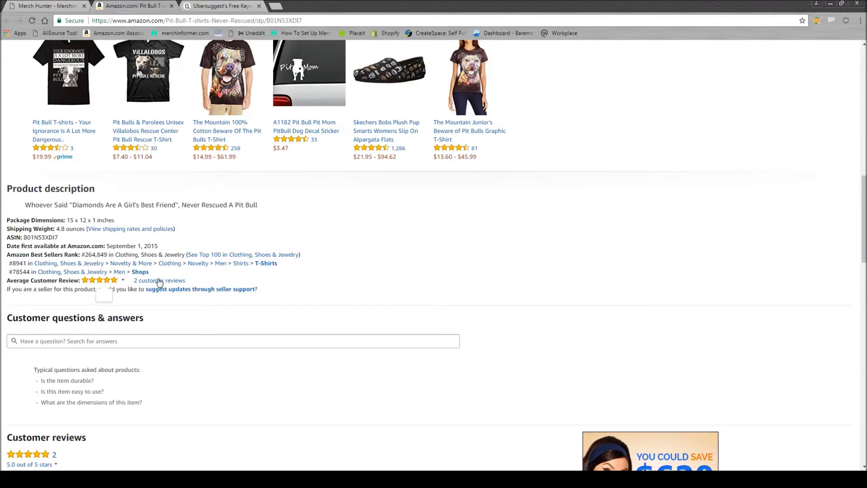
pyautogui.scroll(-6, 330, 330)
pyautogui.scroll(-2, 334, 329)
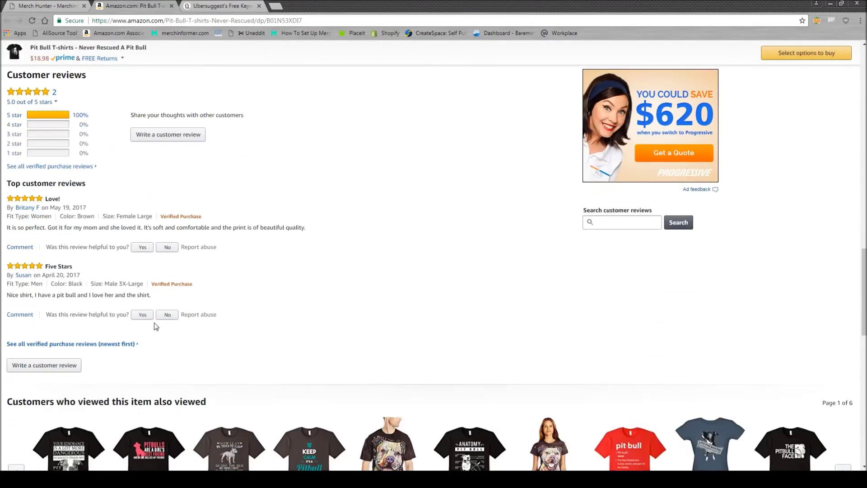
pyautogui.scroll(15, 274, 331)
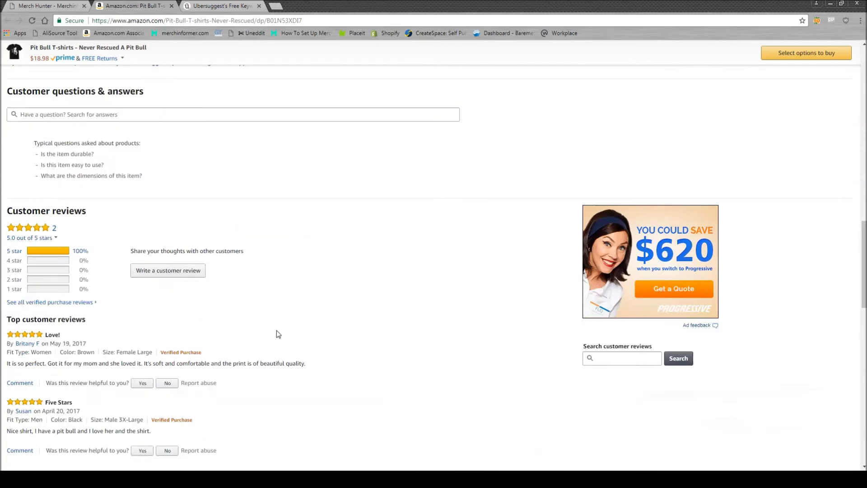
pyautogui.scroll(4, 307, 360)
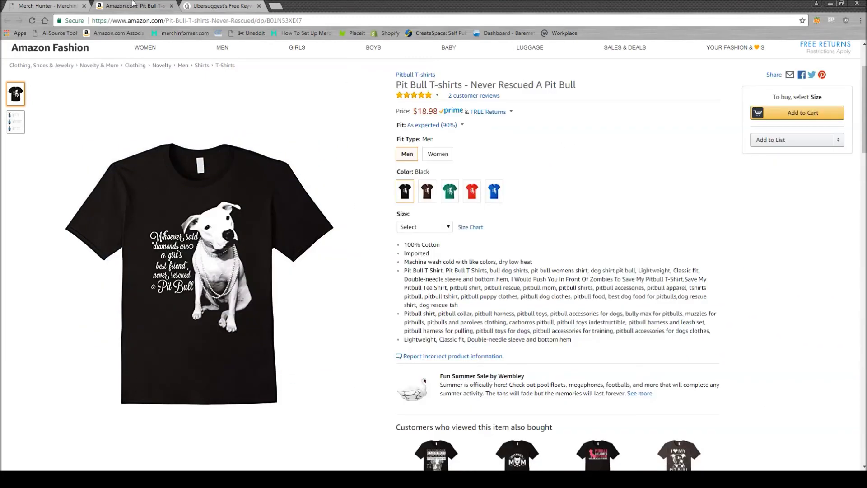
pyautogui.click(68, 4)
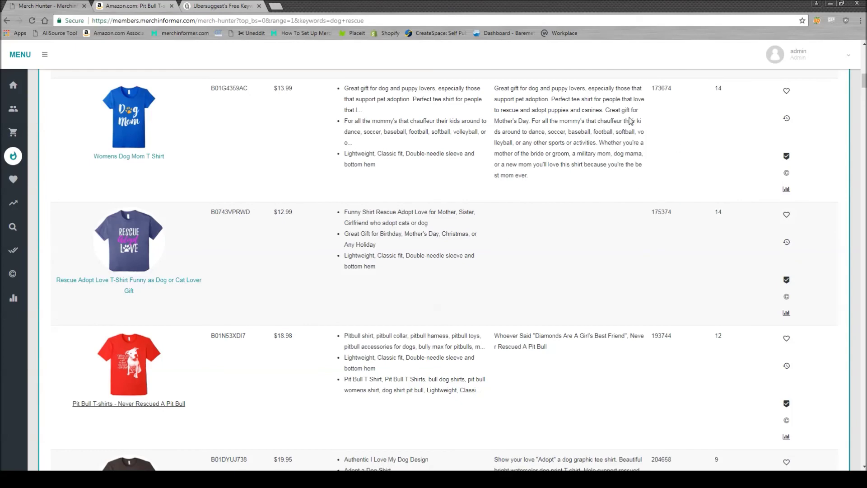
pyautogui.scroll(20, 286, 310)
pyautogui.click(228, 5)
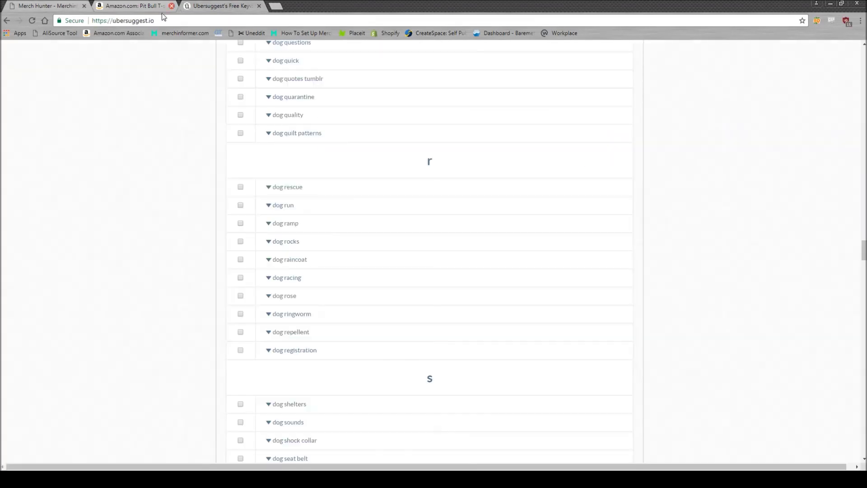
pyautogui.scroll(7, 463, 278)
pyautogui.scroll(20, 463, 285)
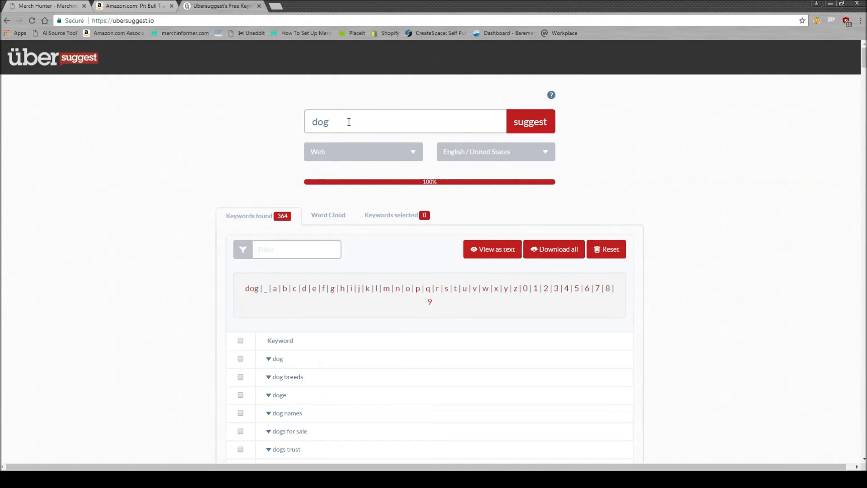
pyautogui.click(50, 5)
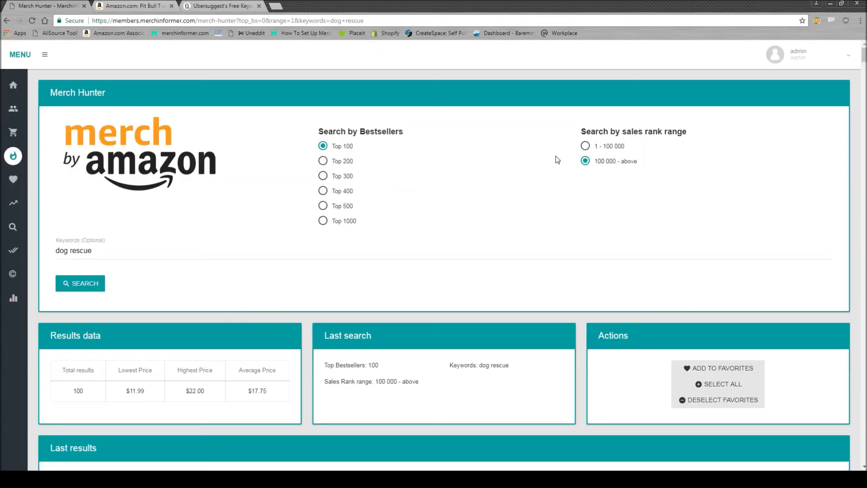
pyautogui.scroll(-8, 474, 317)
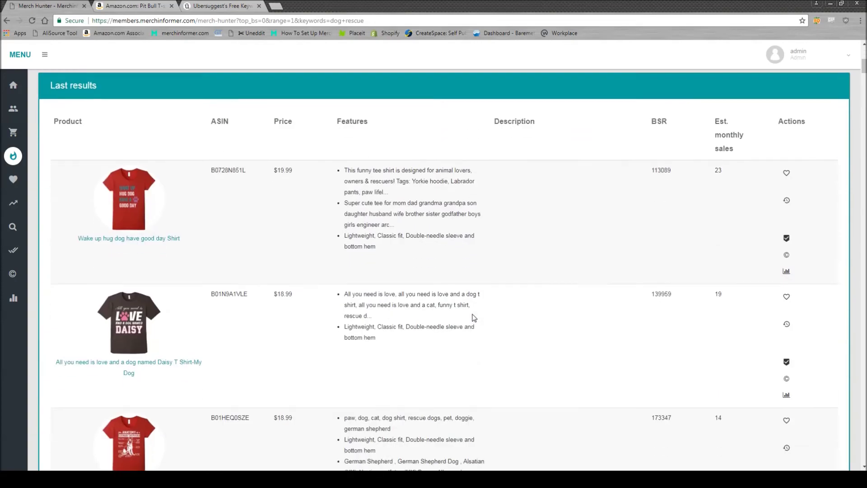
pyautogui.scroll(-8, 474, 317)
pyautogui.scroll(-1, 208, 250)
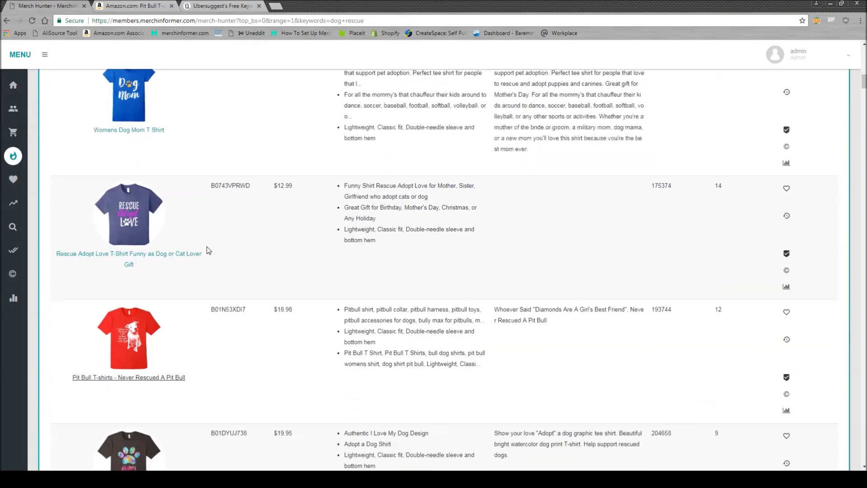
pyautogui.scroll(-3, 209, 250)
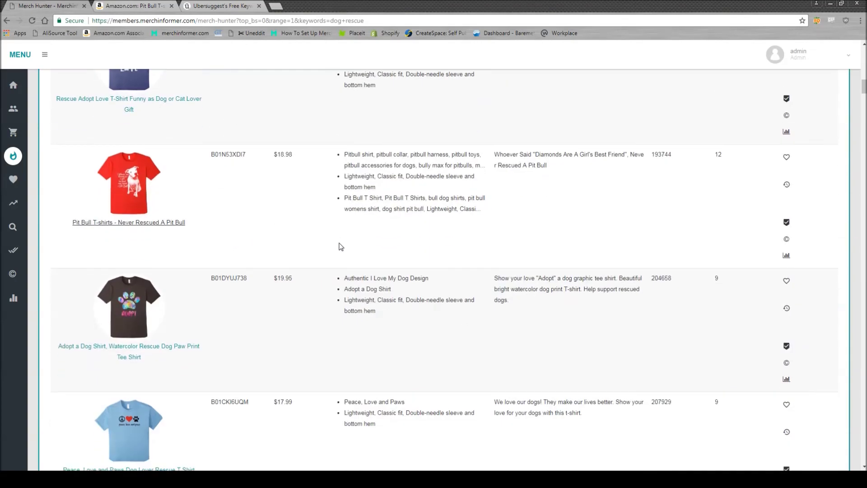